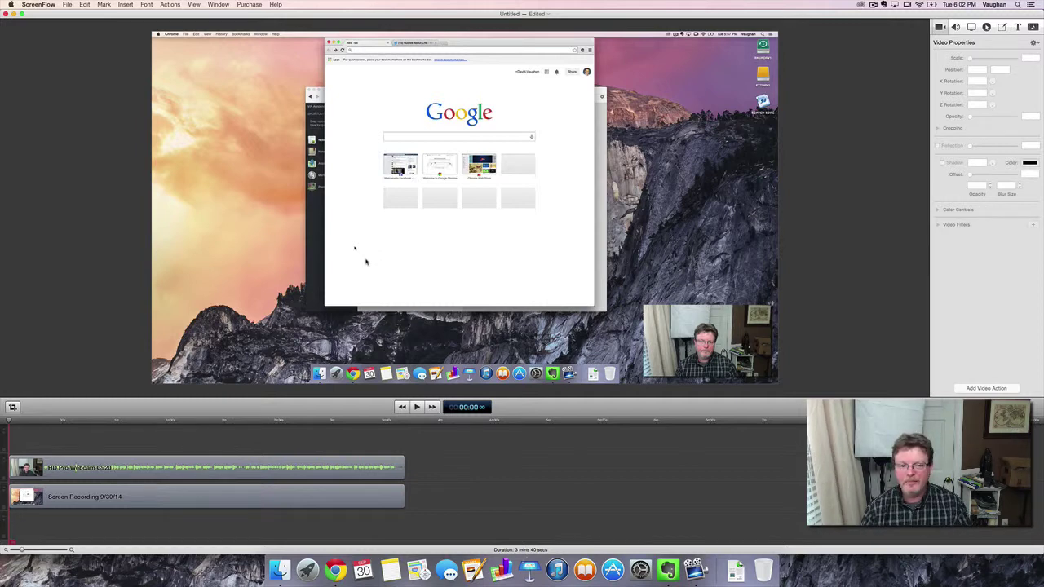
Move the playhead to 00:20 and switch the inspector to Callout Properties.
left_click(13, 422)
left_click_drag(14, 421, 46, 426)
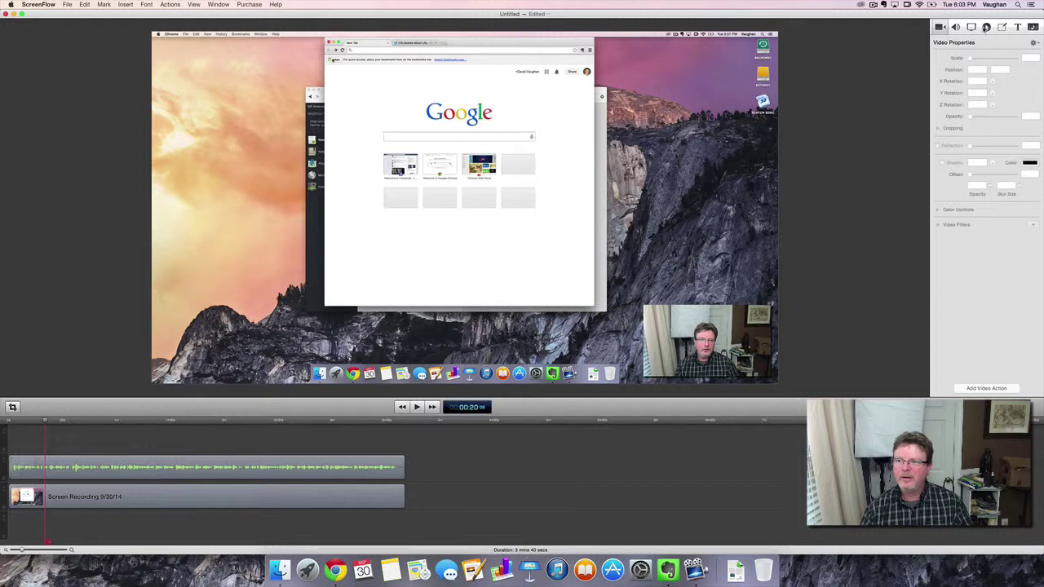
left_click(985, 27)
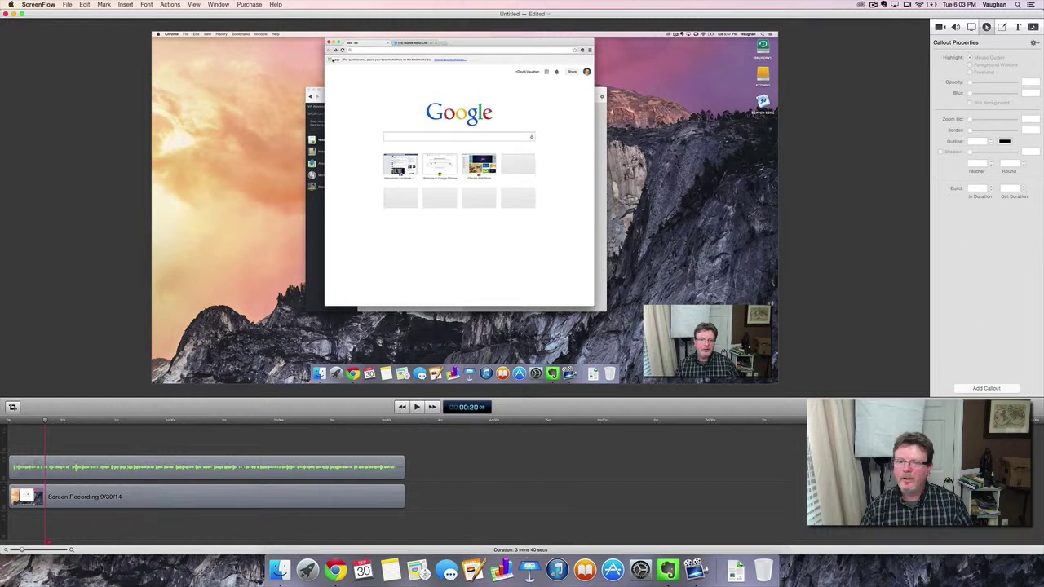
Select the Screen Recording clip in the canvas.
left_click(464, 206)
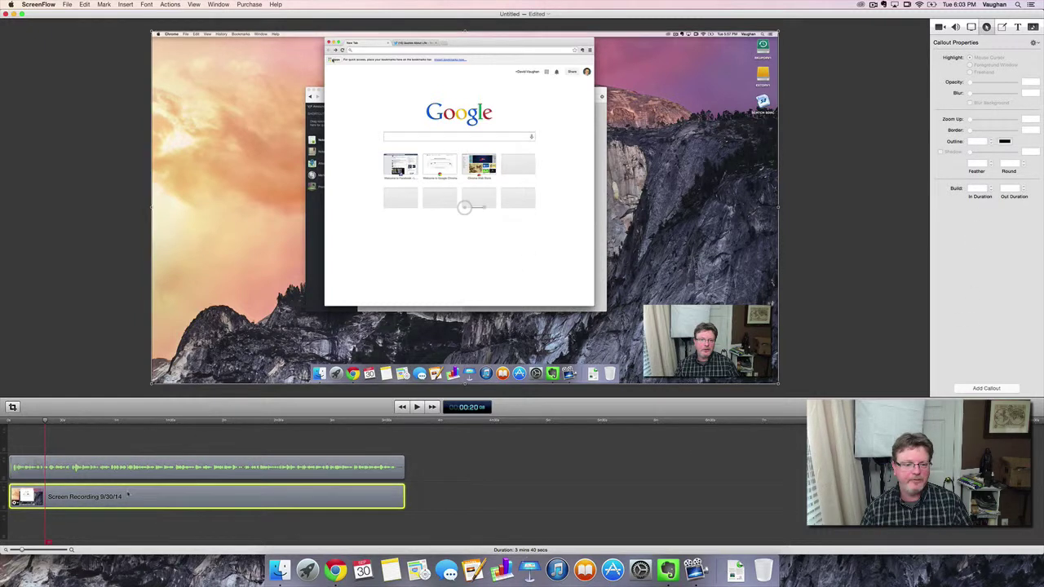
Add a mouse-cursor callout at 20 seconds and dismiss the Adding an Action message.
left_click(984, 388)
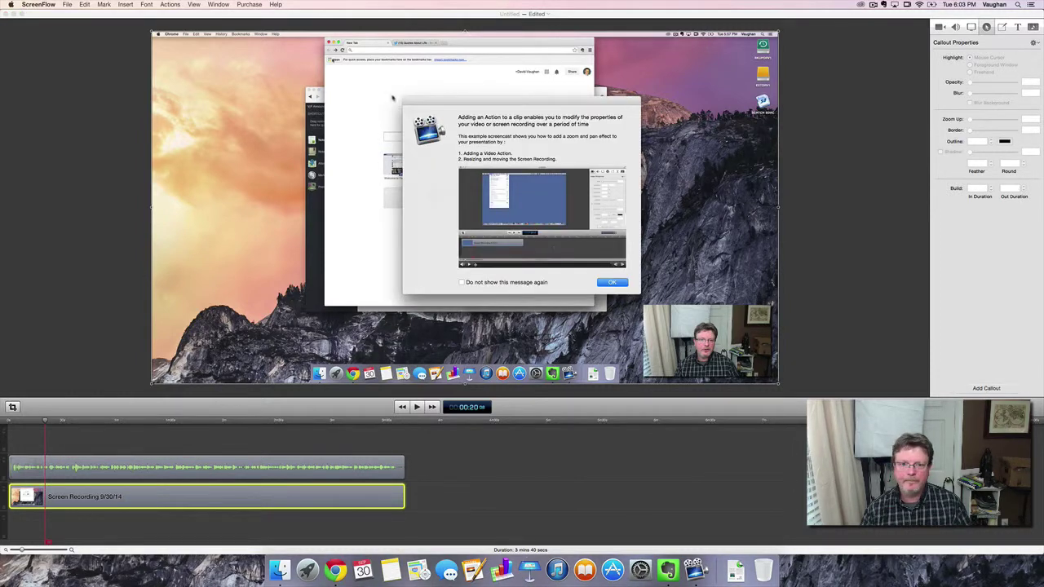
left_click(611, 282)
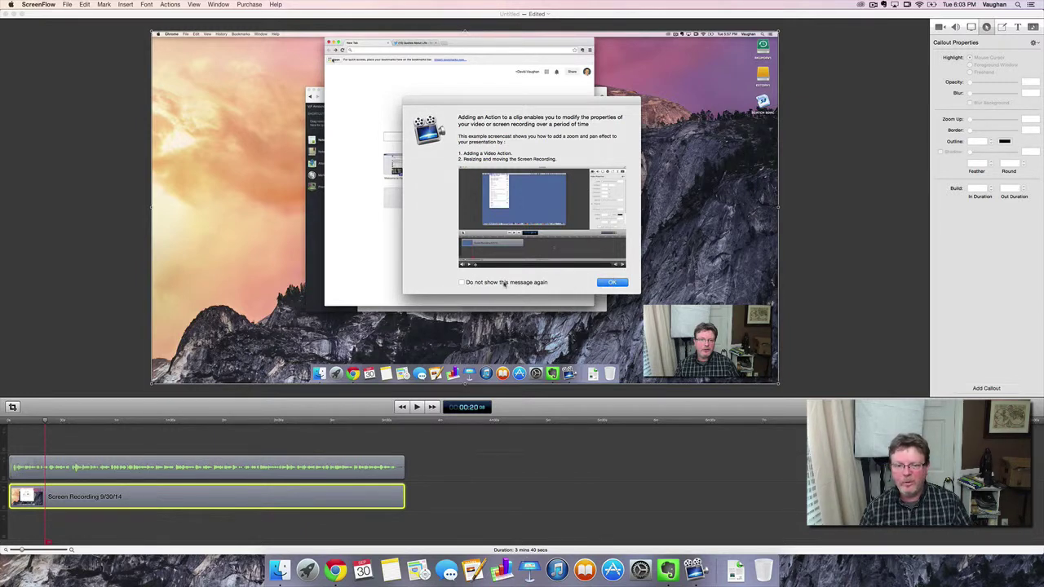
left_click(612, 283)
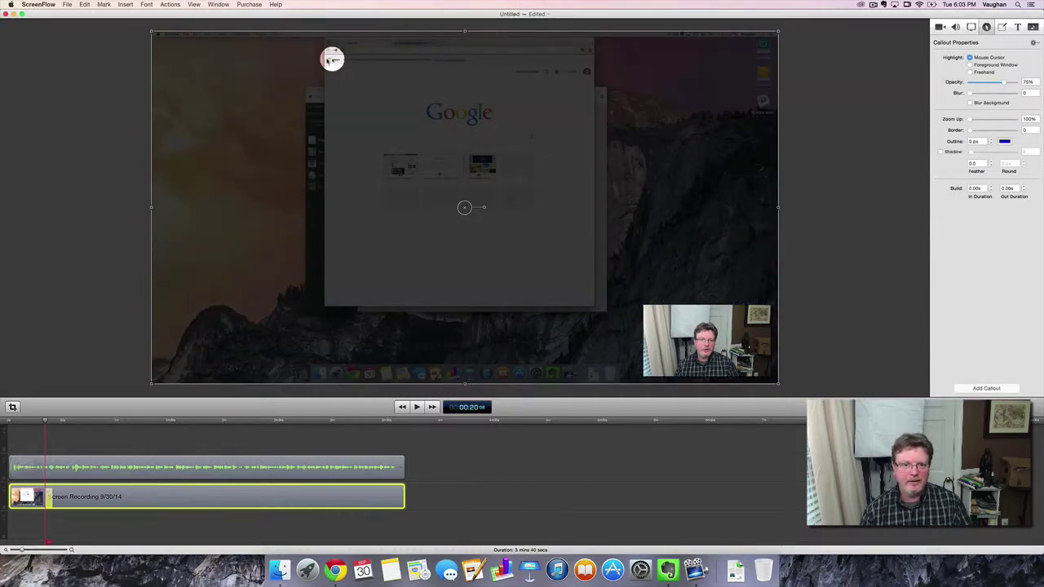
key("super+equal")
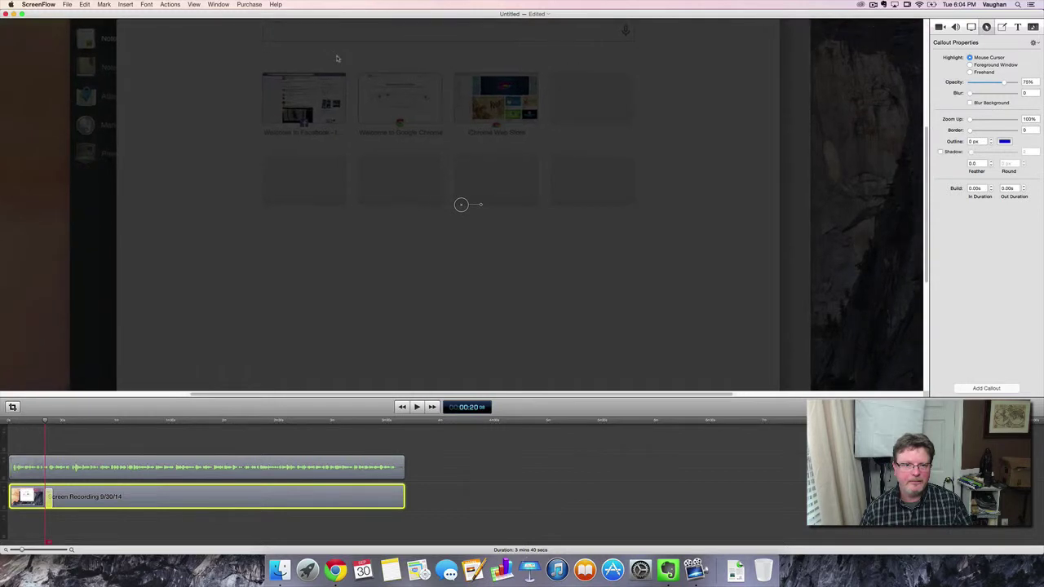
key("super+equal")
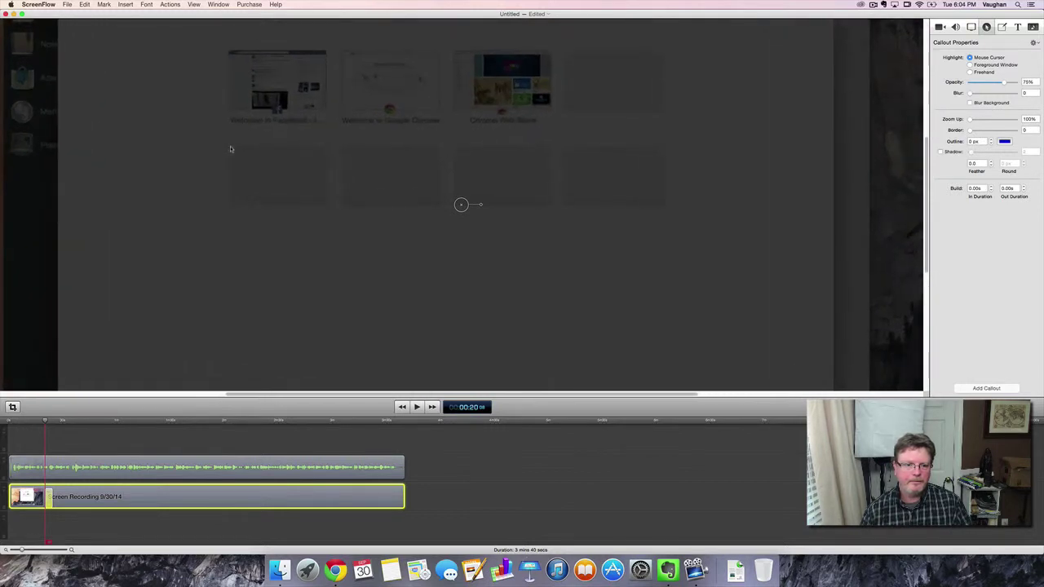
key("super+minus")
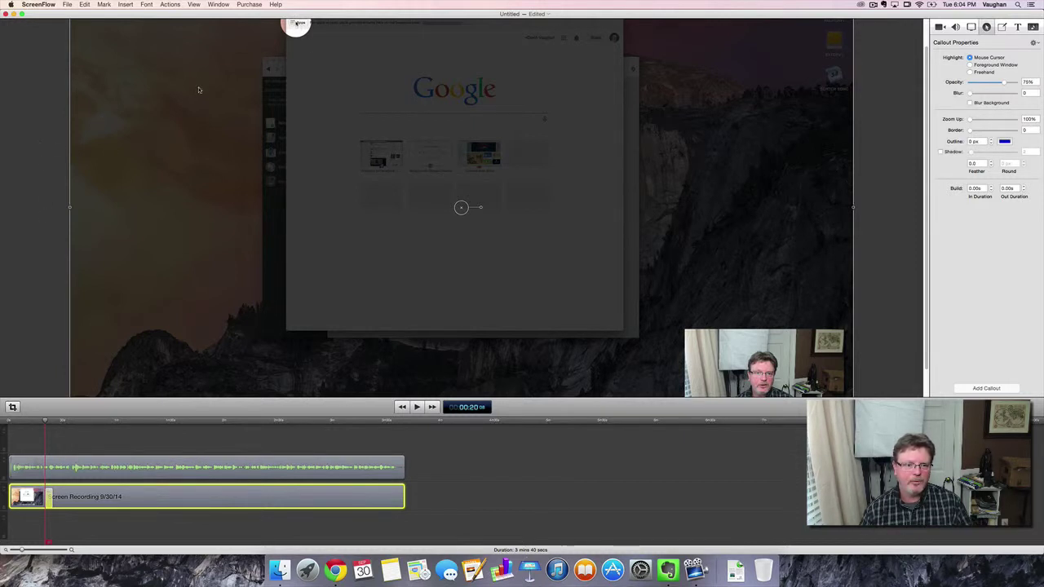
left_click_drag(198, 89, 200, 226)
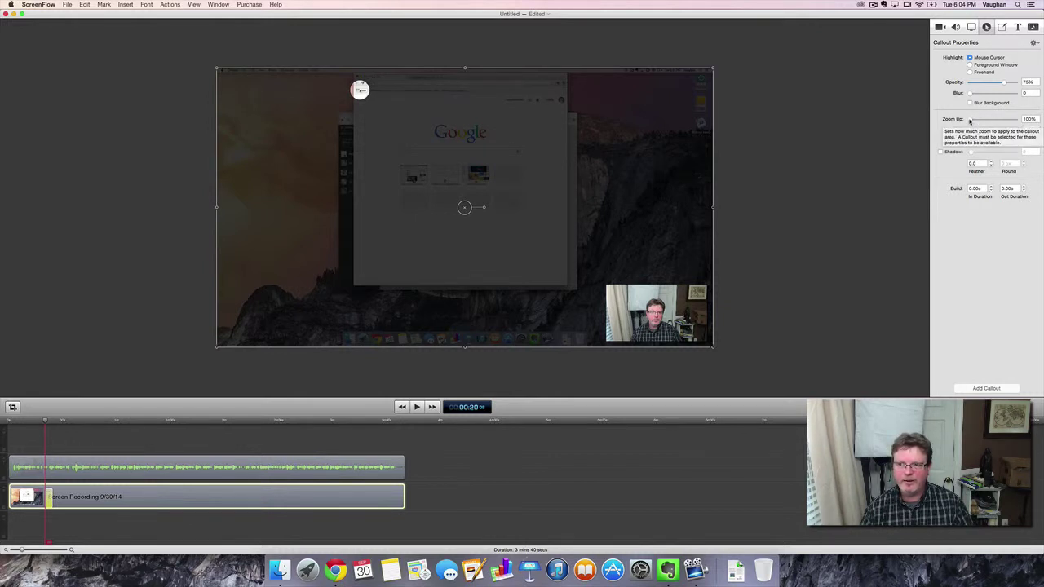
Set the callout's Zoom Up to 255%.
left_click(1027, 119)
type("255")
key("Return")
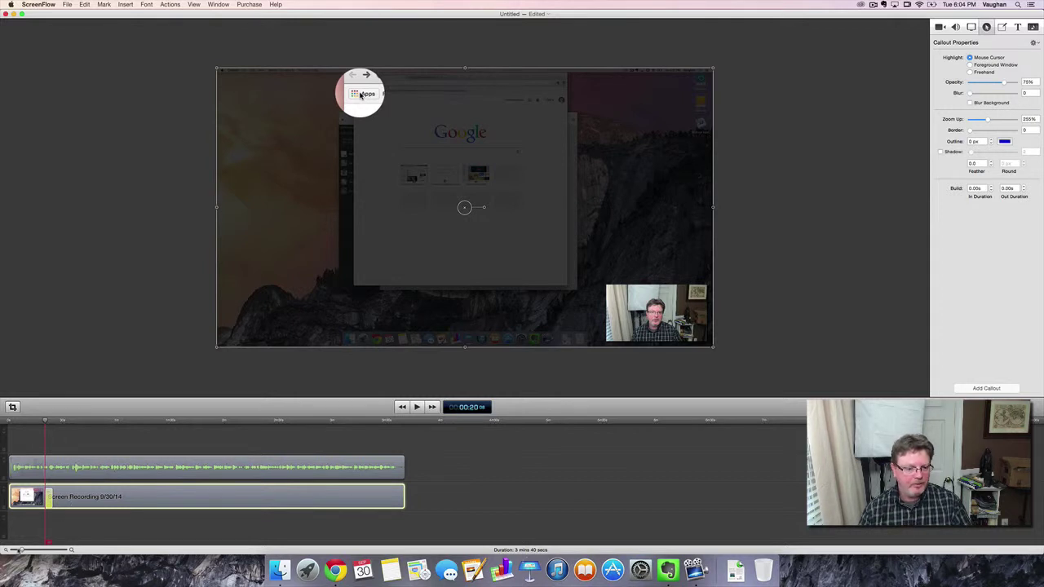
Zoom in on the timeline and lengthen the callout action by dragging its right edge.
key("super+equal")
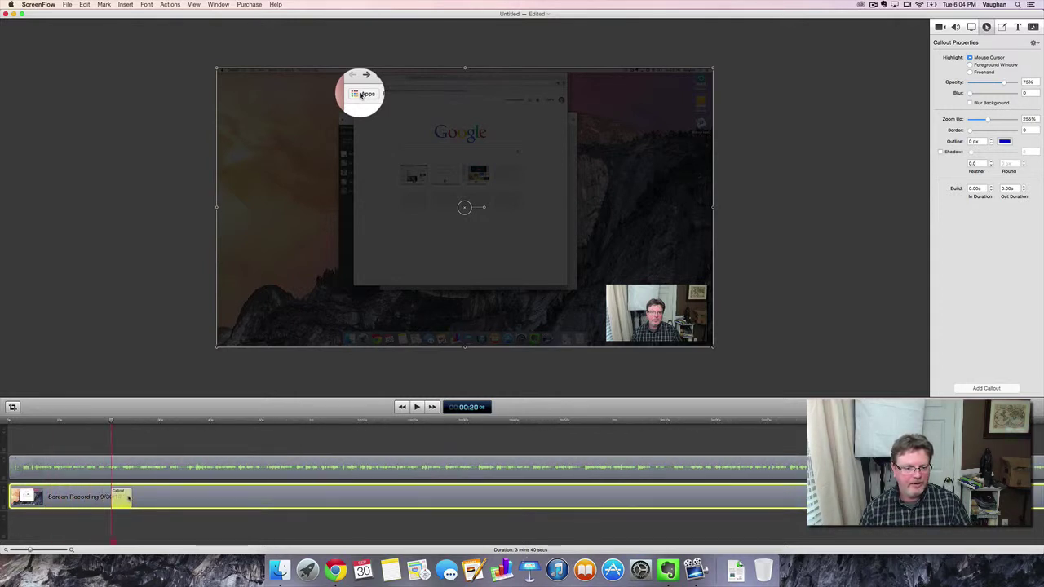
left_click(128, 498)
mouse_move(129, 497)
left_mouse_down()
mouse_move(180, 497)
mouse_move(130, 496)
left_mouse_up()
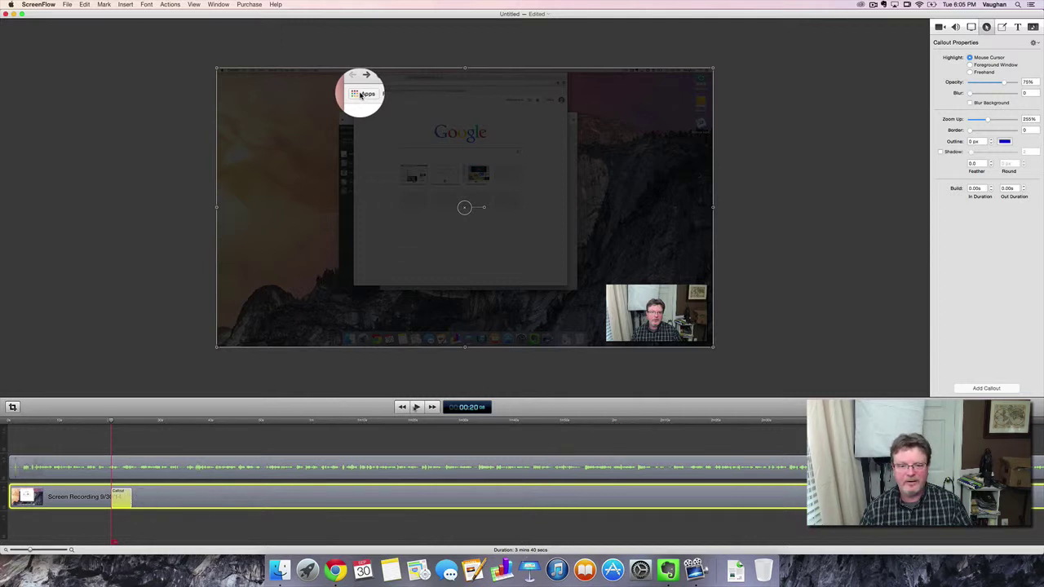
Play the callout, then step back three frames to where the Apps button shows.
left_click(416, 407)
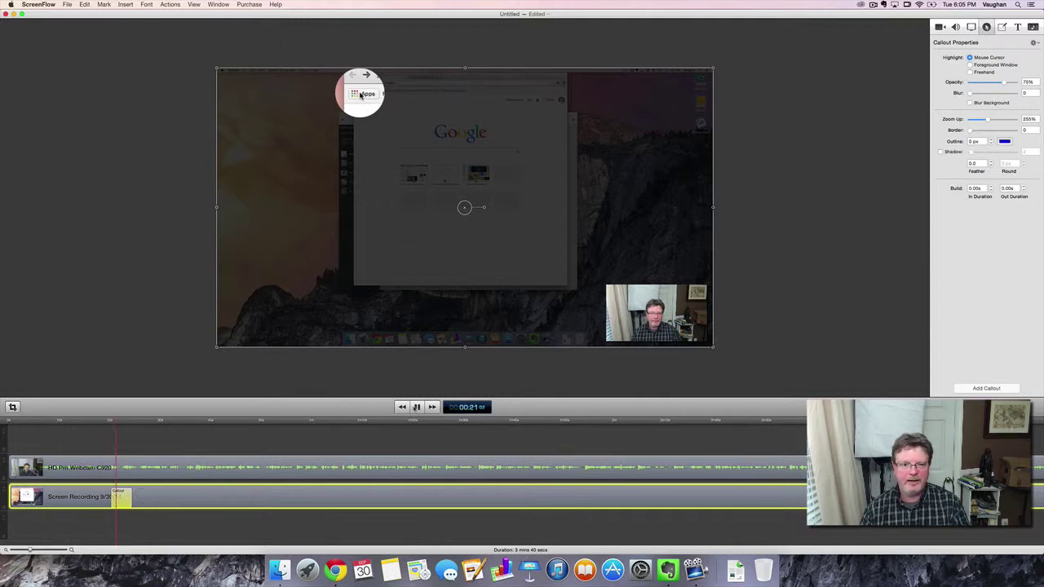
left_click(416, 406)
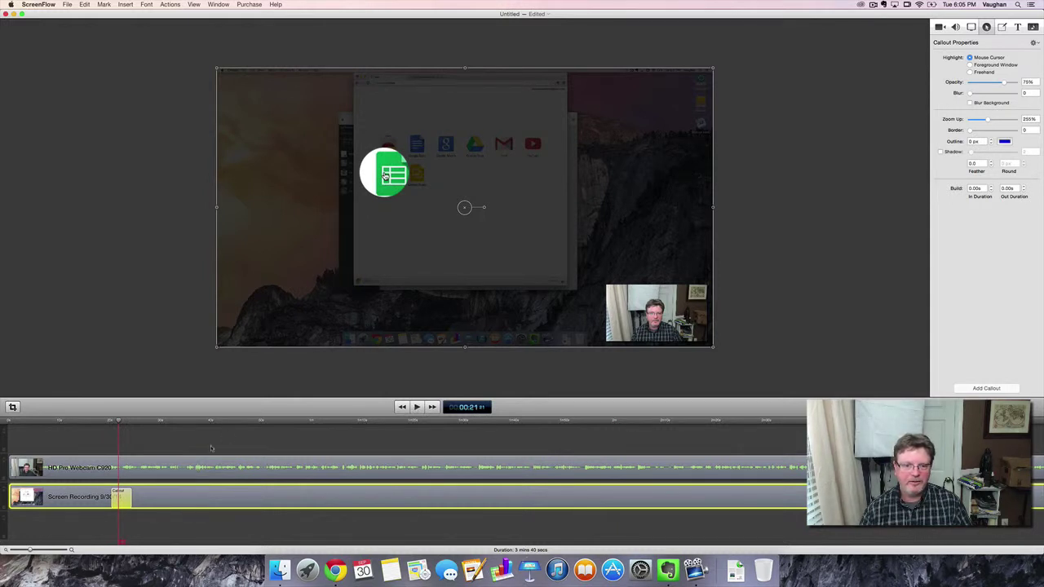
key("Left")
key("Left")
key("Left")
key("Left")
key("Left")
key("Left")
key("Left")
key("Left")
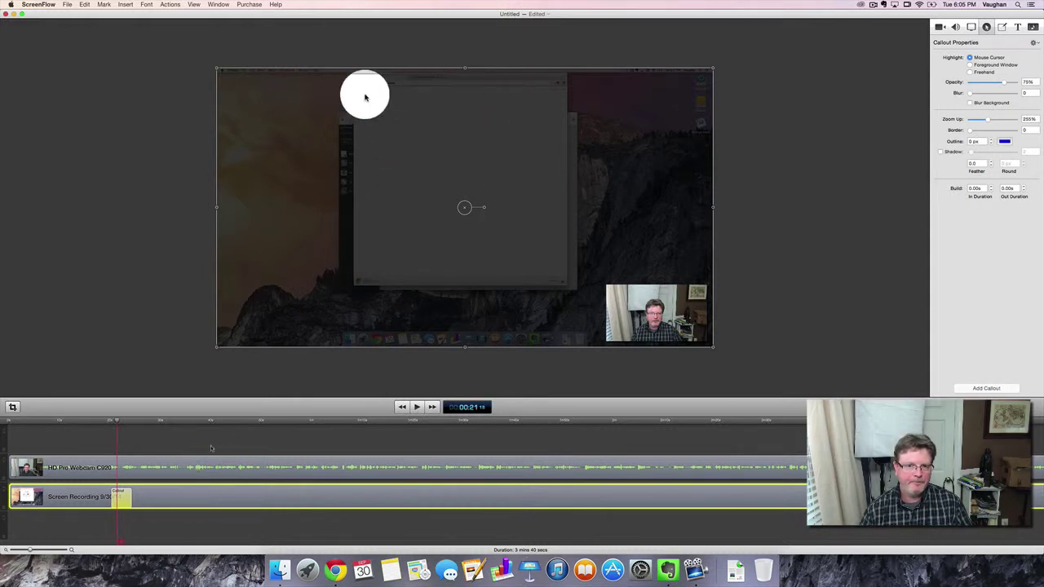
key("Left")
key("Left")
key("Left")
key("Left")
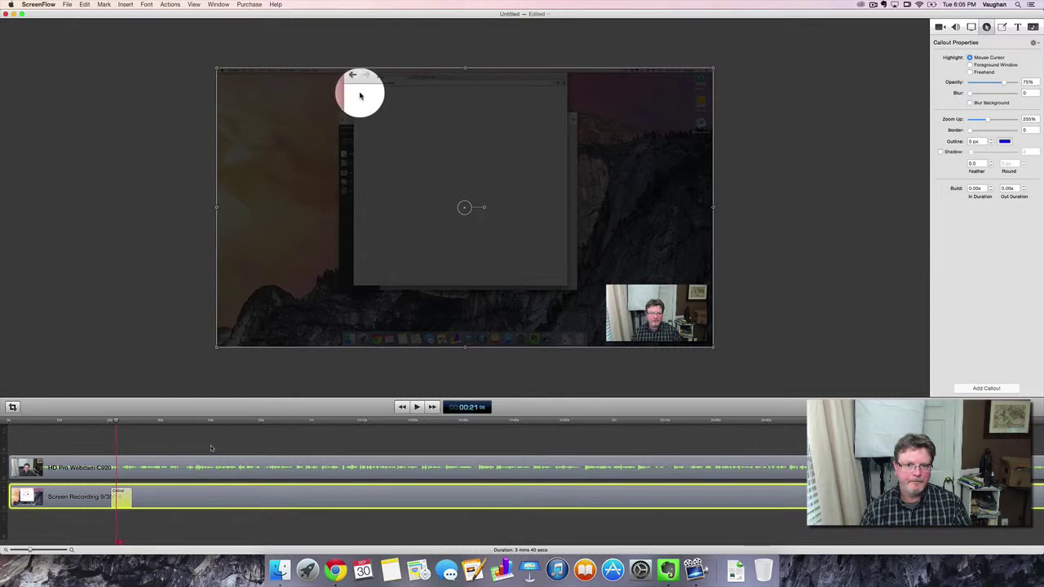
key("Left")
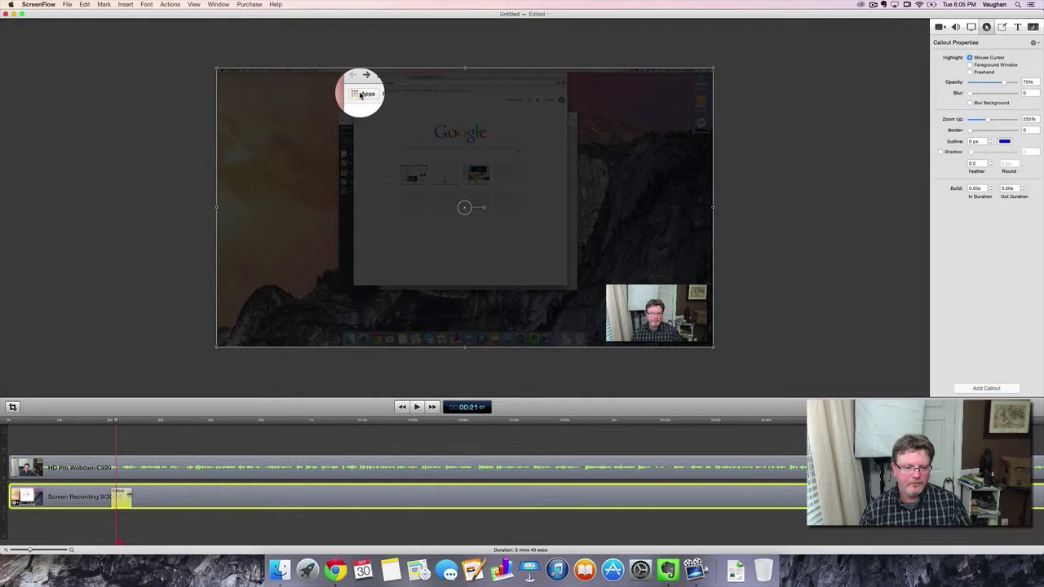
Shorten the callout action to 1.0 second and replay it from just before the callout.
left_click_drag(131, 497, 115, 496)
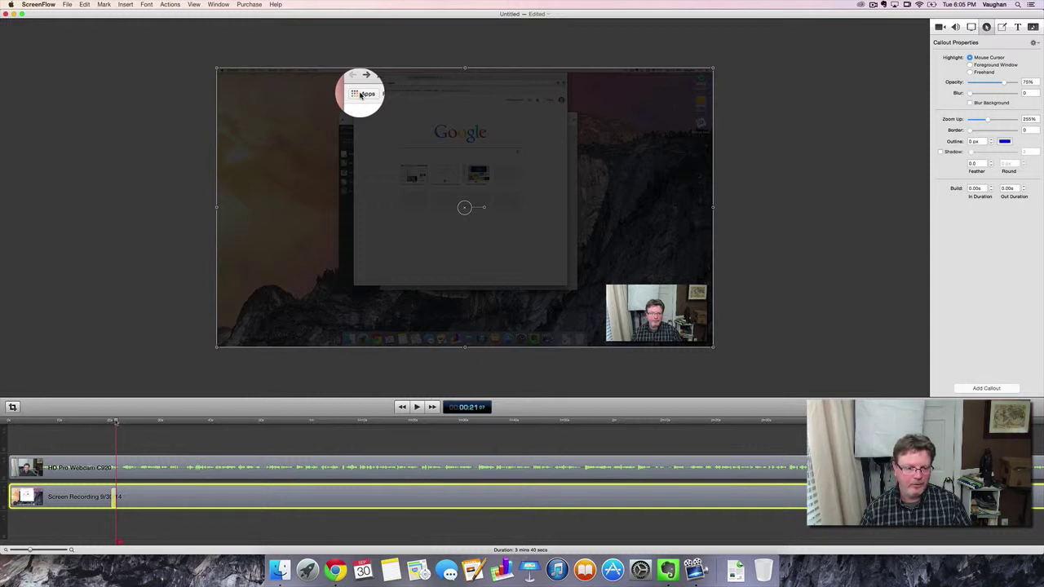
left_click_drag(115, 421, 107, 420)
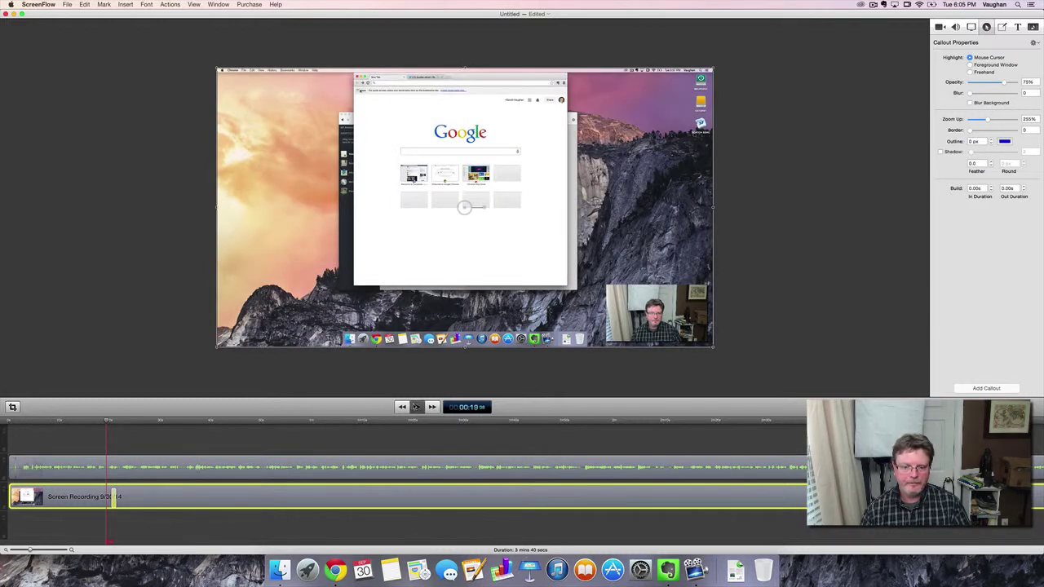
left_click(416, 406)
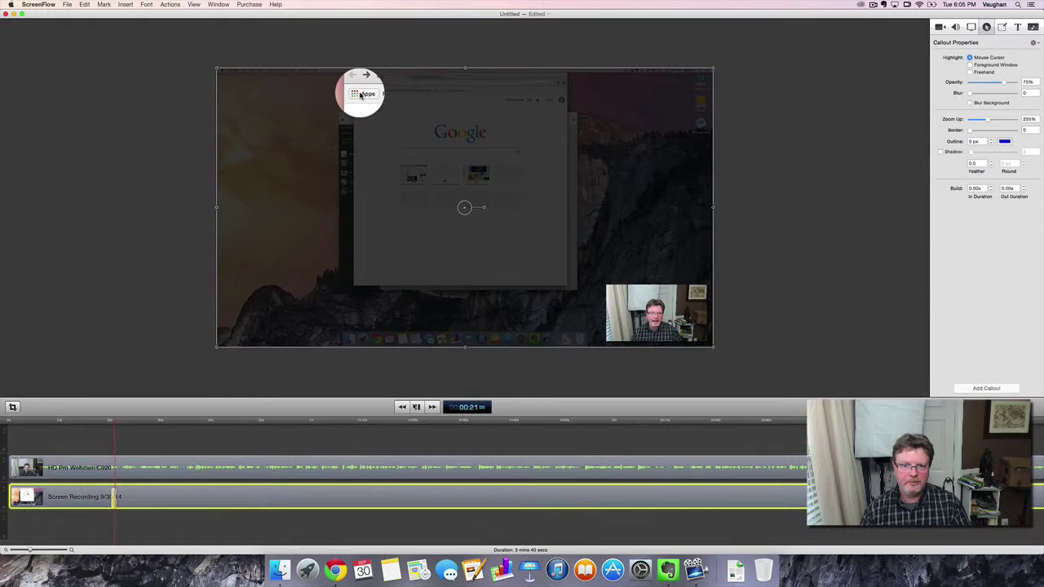
left_click(416, 406)
left_click_drag(126, 422, 110, 422)
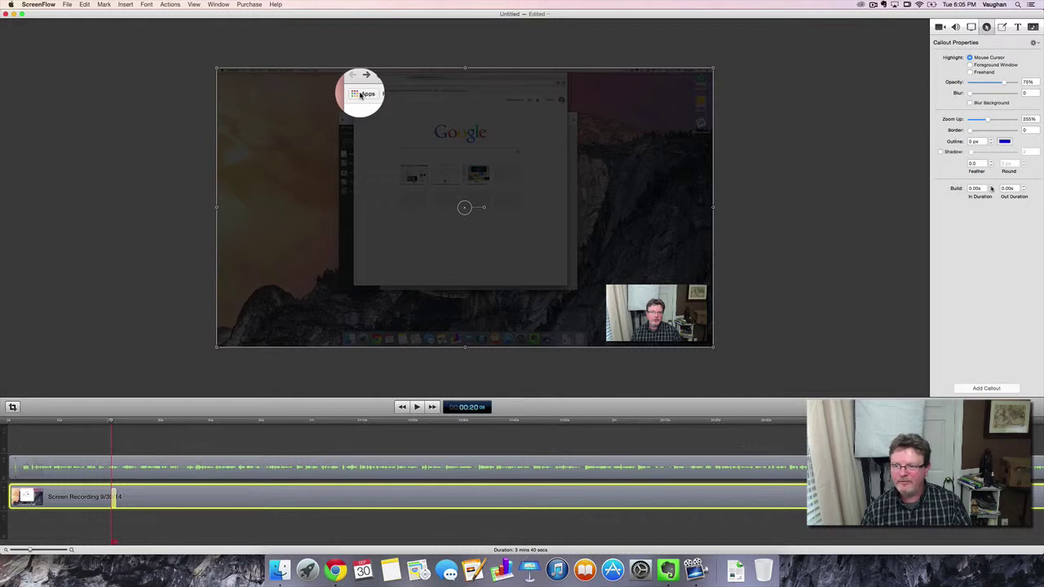
Set the callout's Build In and Out durations to 0.30s and preview it.
left_click(990, 186)
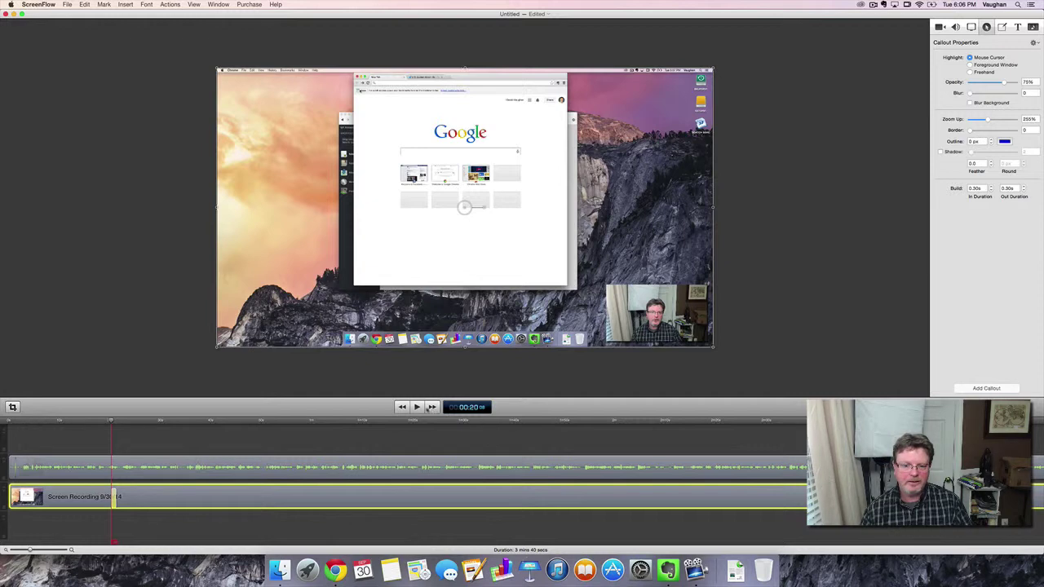
key("space")
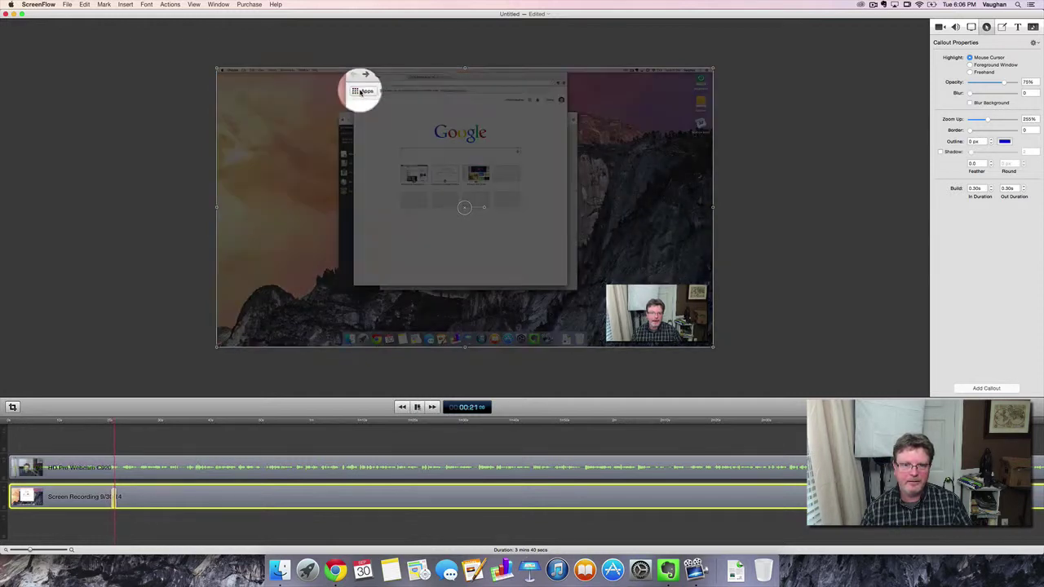
key("space")
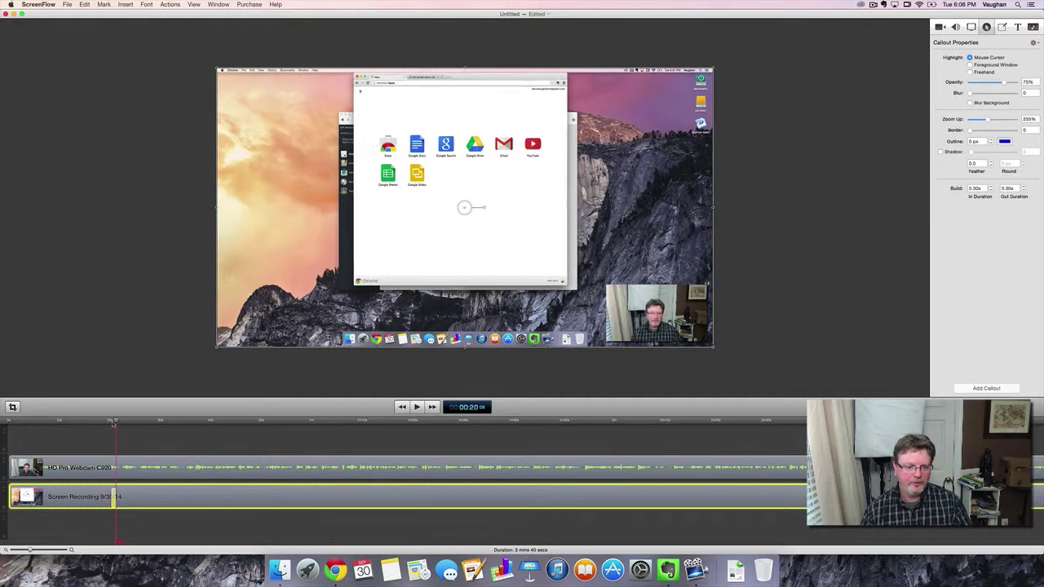
Rewind before the callout and replay it to check the 0.30s build transitions.
left_click_drag(125, 422, 106, 422)
left_click(417, 406)
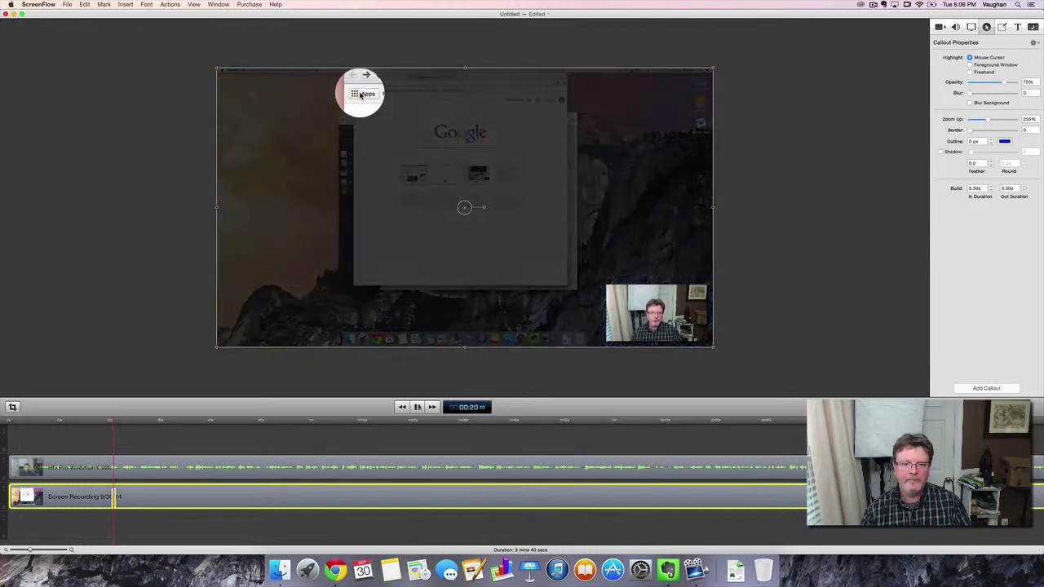
left_click(416, 407)
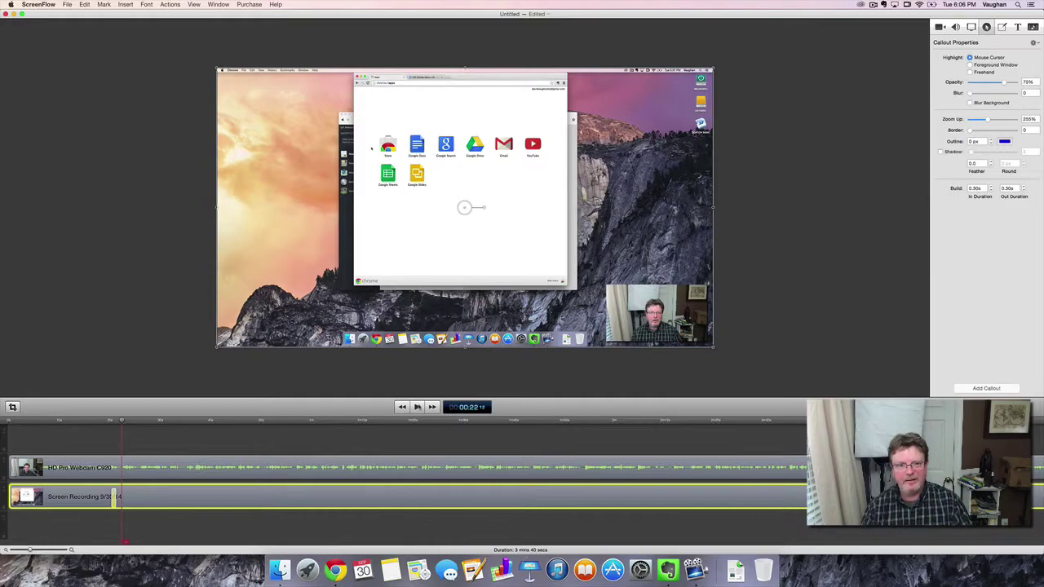
left_click(416, 407)
key("space")
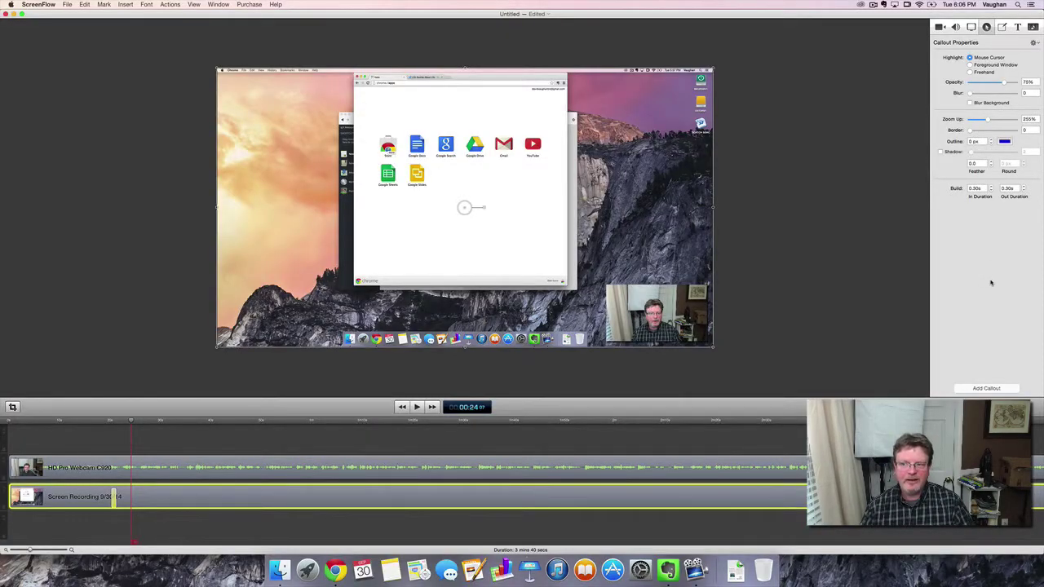